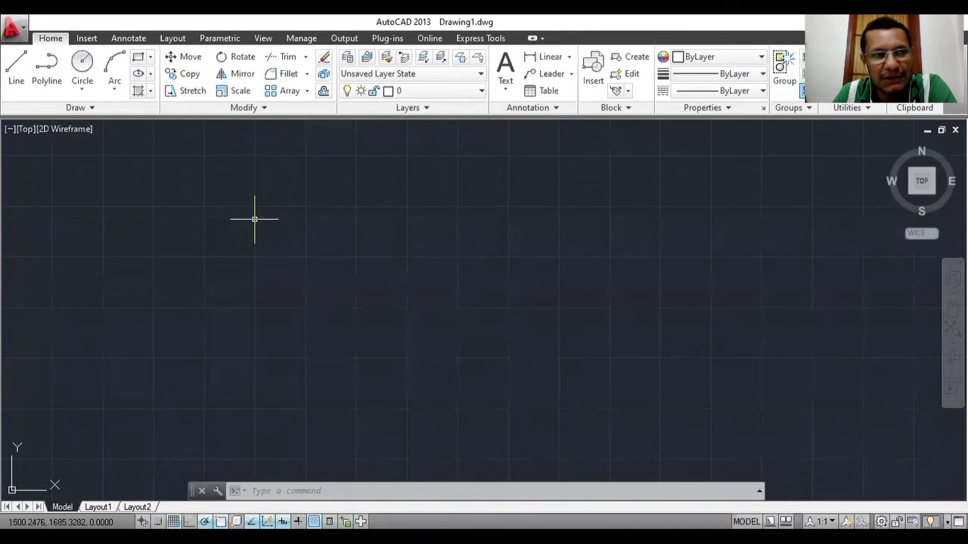
# Step: Examine the file commands for creating, opening, saving, exporting, publishing and printing a drawing
pyautogui.click(11, 29)
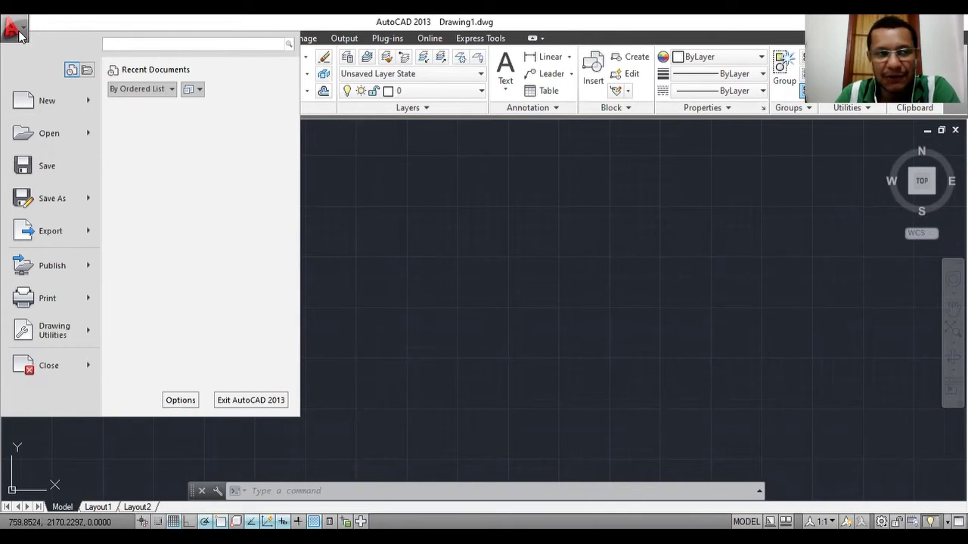
pyautogui.click(37, 109)
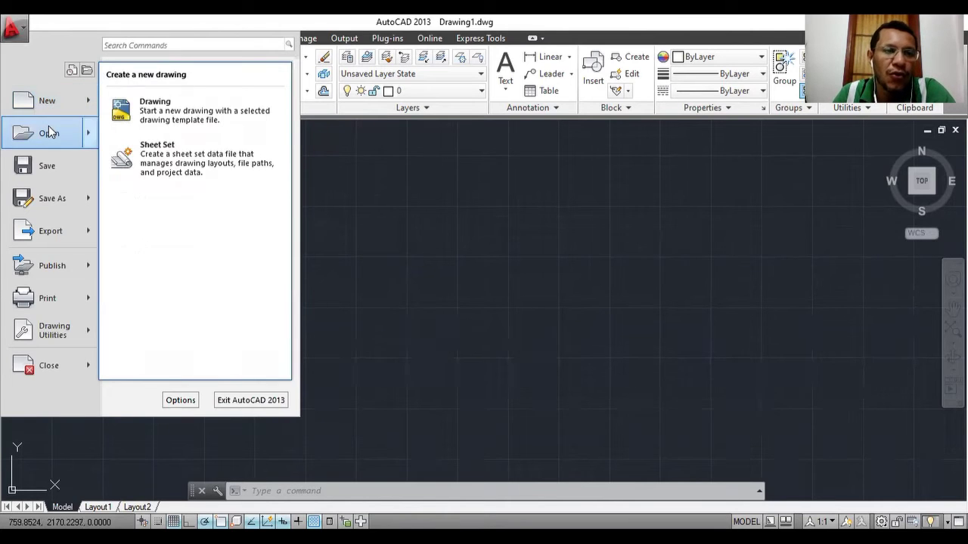
pyautogui.moveTo(48, 132)
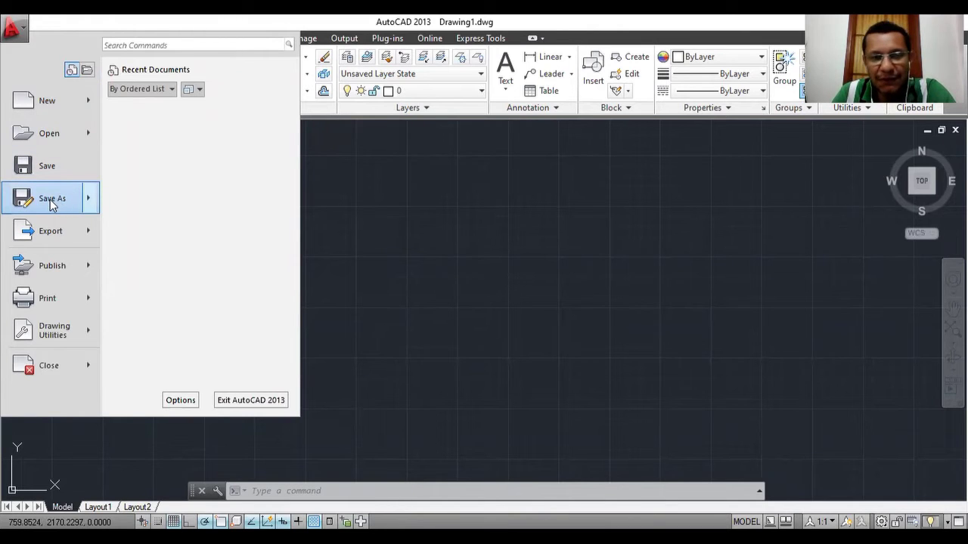
pyautogui.moveTo(57, 203)
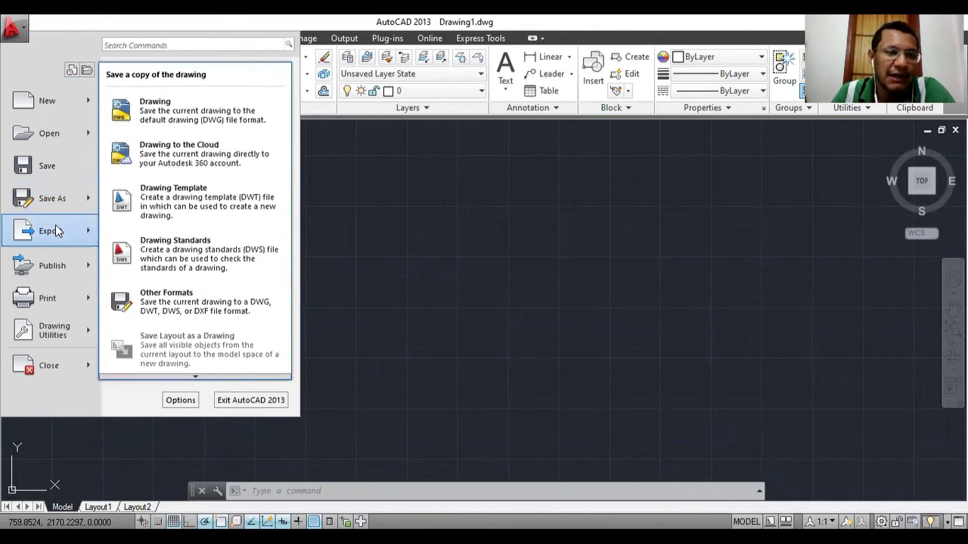
pyautogui.moveTo(57, 230)
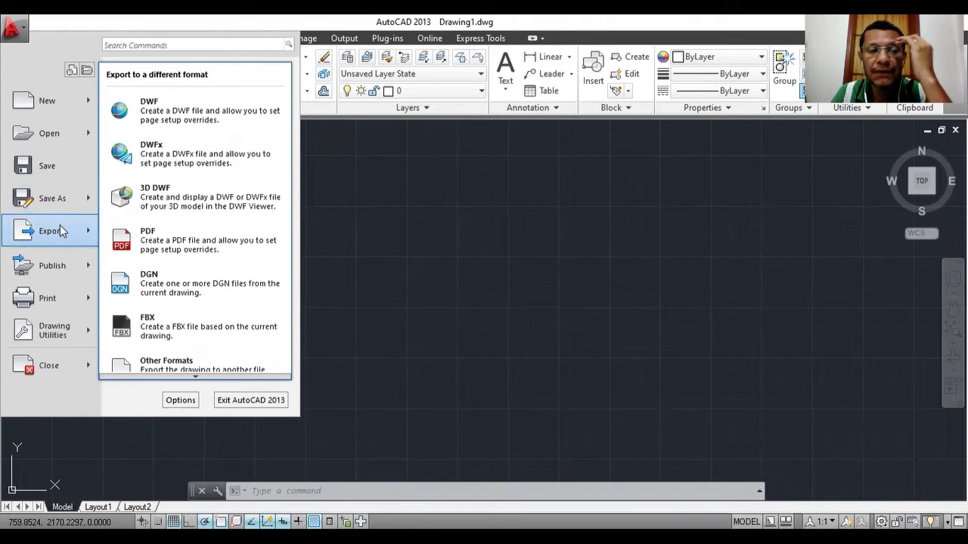
pyautogui.moveTo(88, 196)
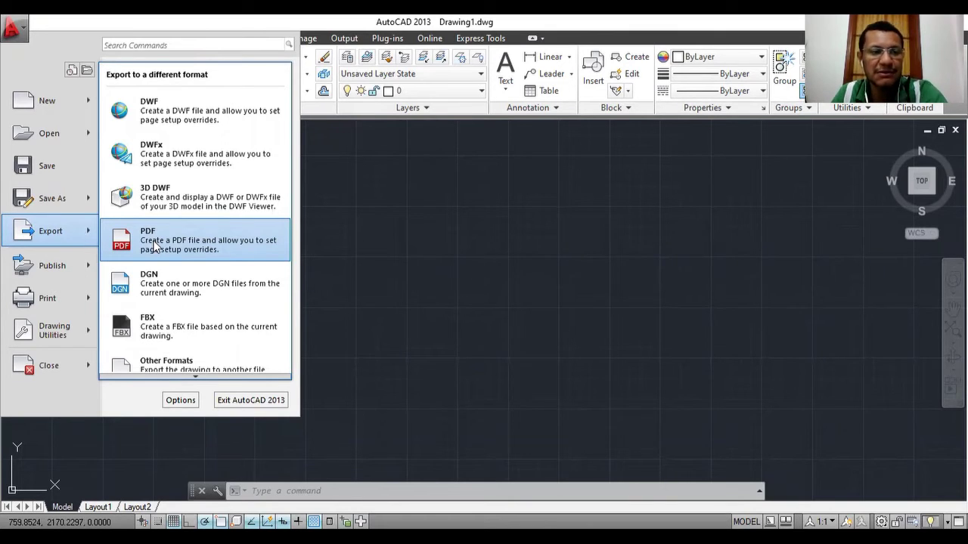
pyautogui.moveTo(76, 272)
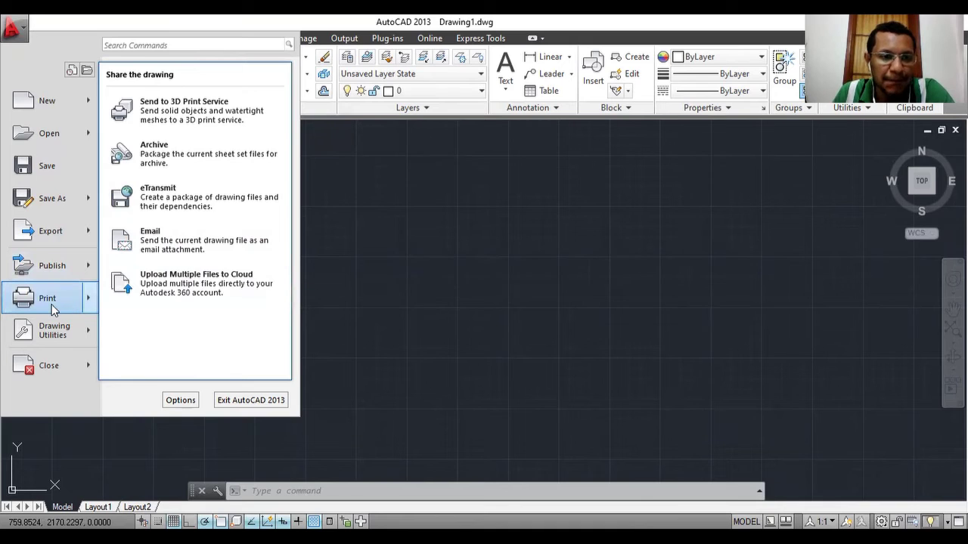
pyautogui.moveTo(57, 300)
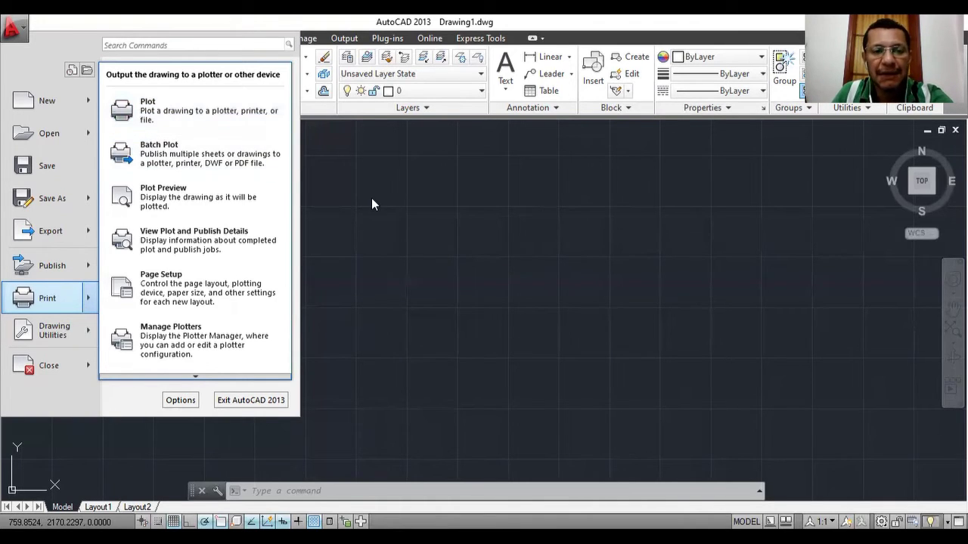
pyautogui.click(350, 473)
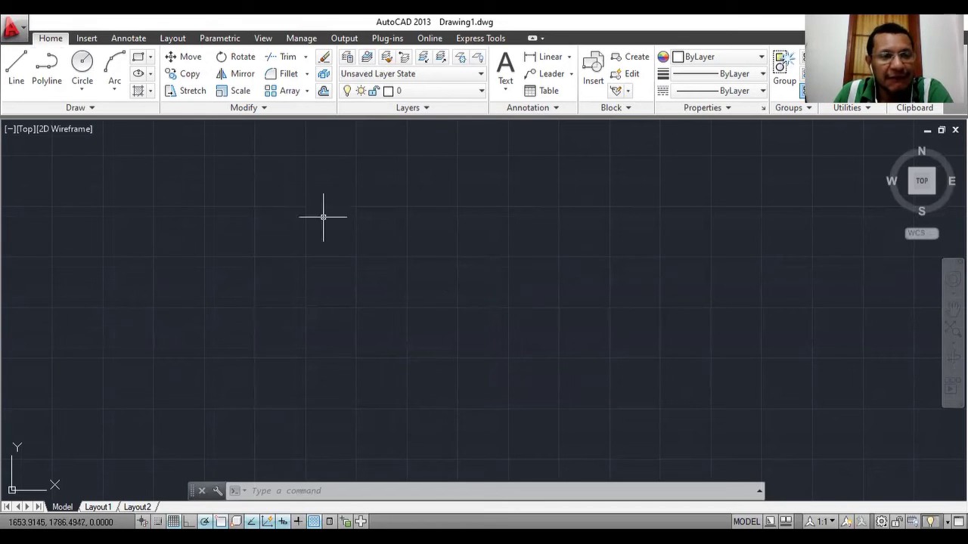
# Step: Examine the drawing maintenance utilities, such as Drawing Properties, Units, Audit, Status, Purge and Recover
pyautogui.click(19, 34)
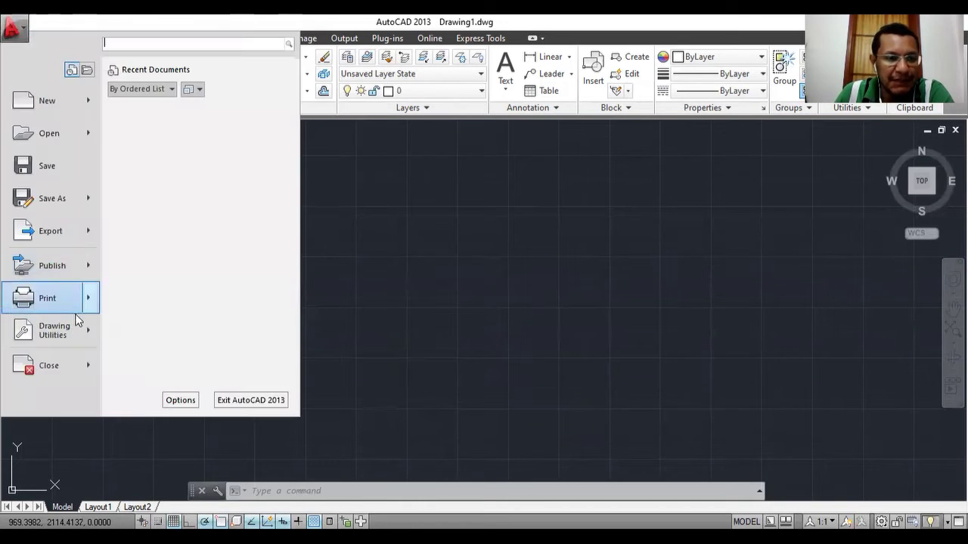
pyautogui.moveTo(67, 338)
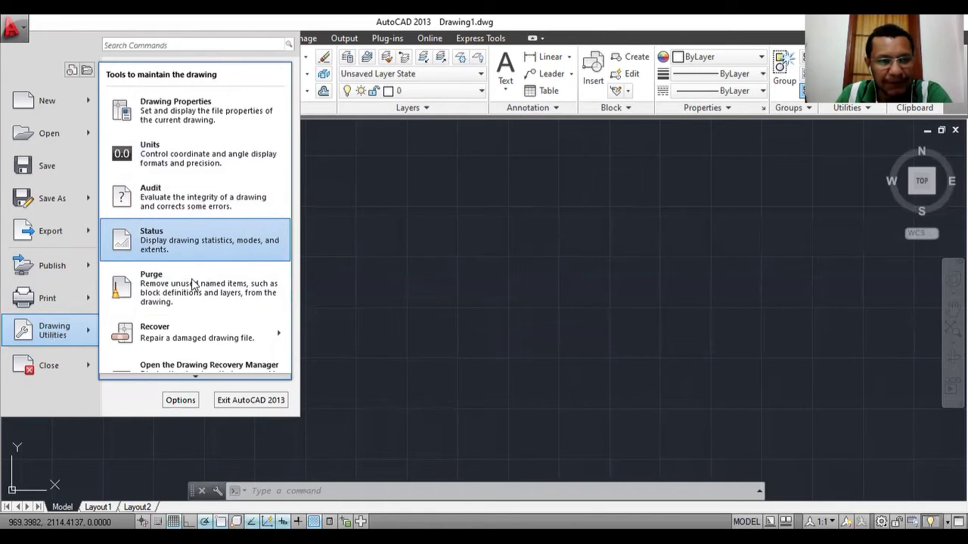
pyautogui.moveTo(57, 371)
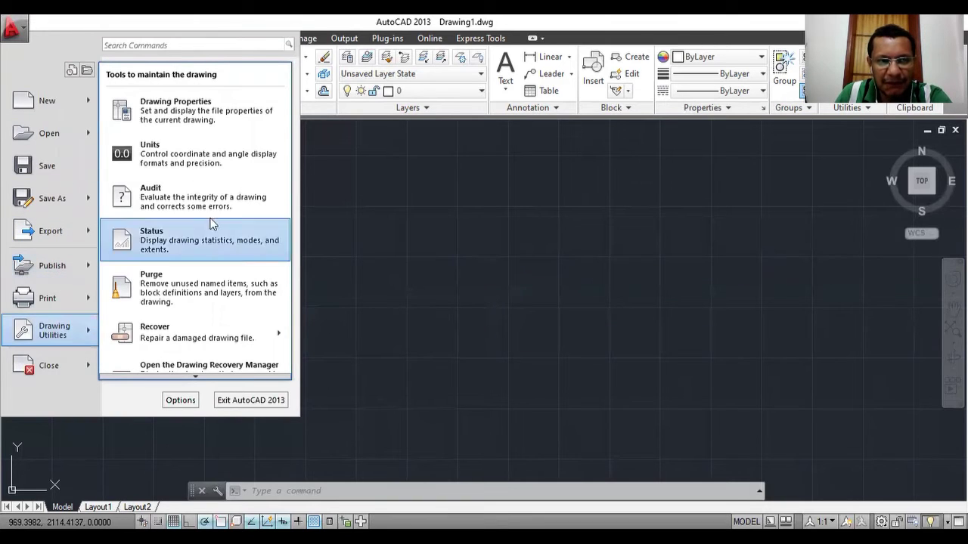
pyautogui.click(391, 259)
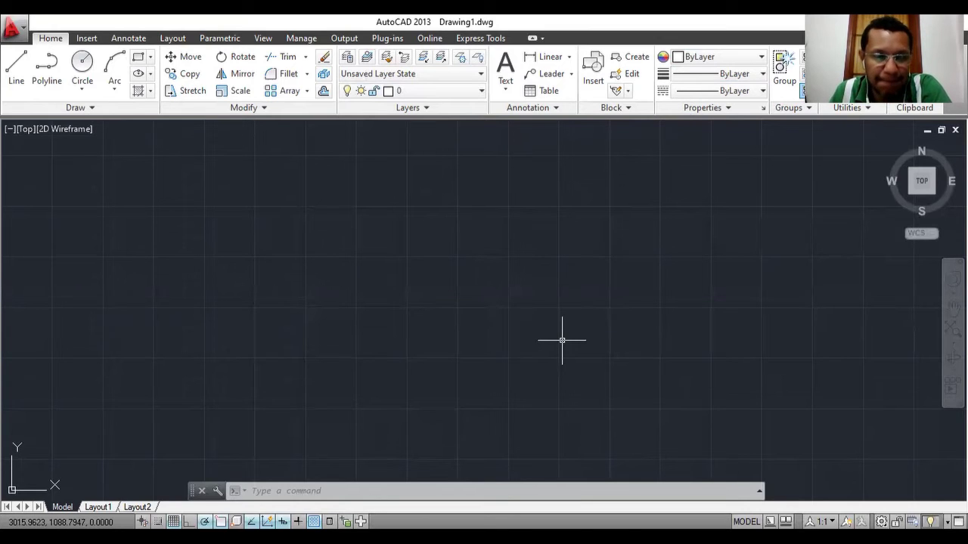
# Step: Examine the Insert, Annotate, Layout, Parametric, View, Manage and Output tool sets, and return to the Home tools
pyautogui.click(88, 39)
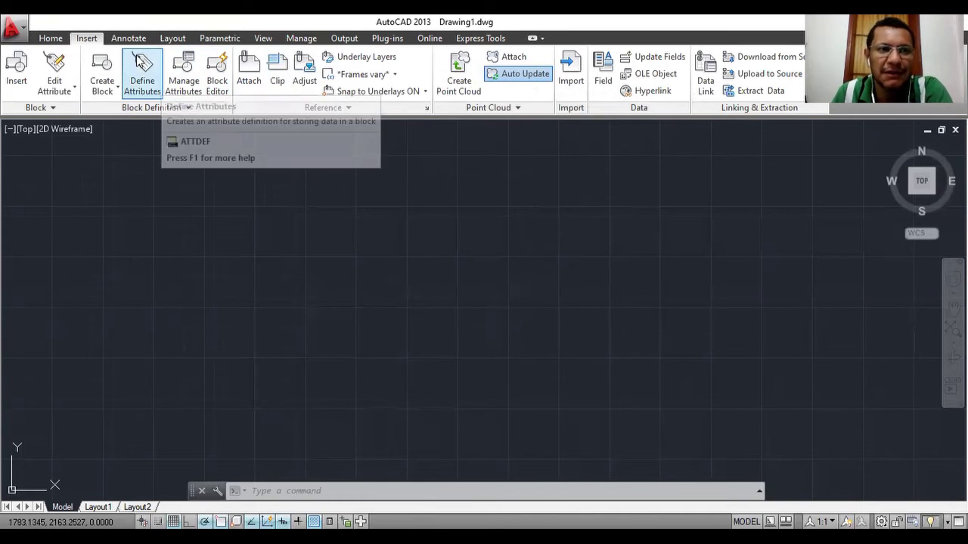
pyautogui.click(110, 89)
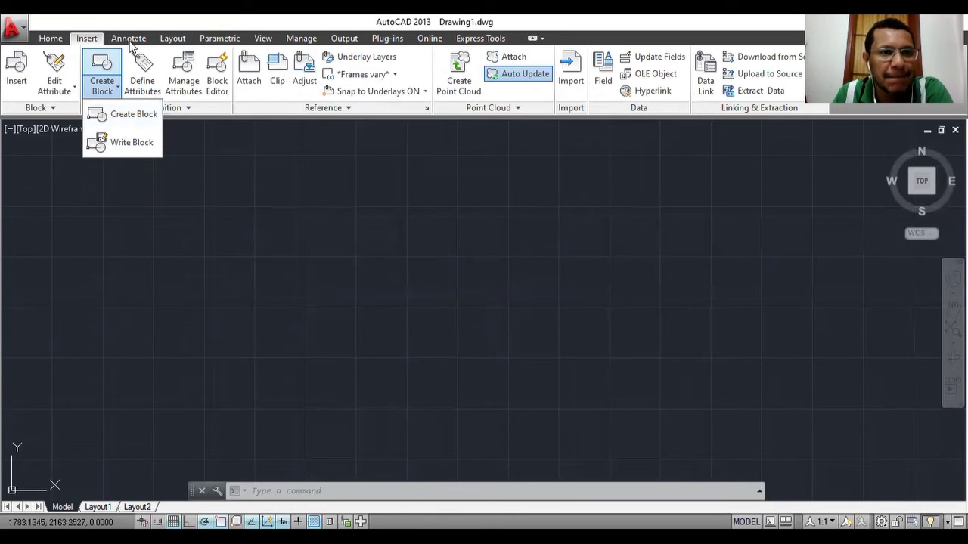
pyautogui.click(130, 40)
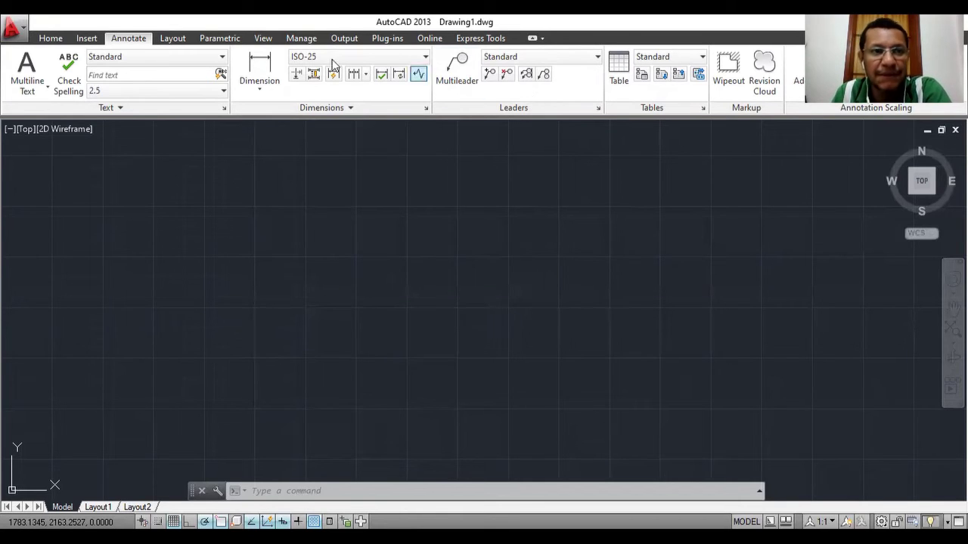
pyautogui.click(180, 39)
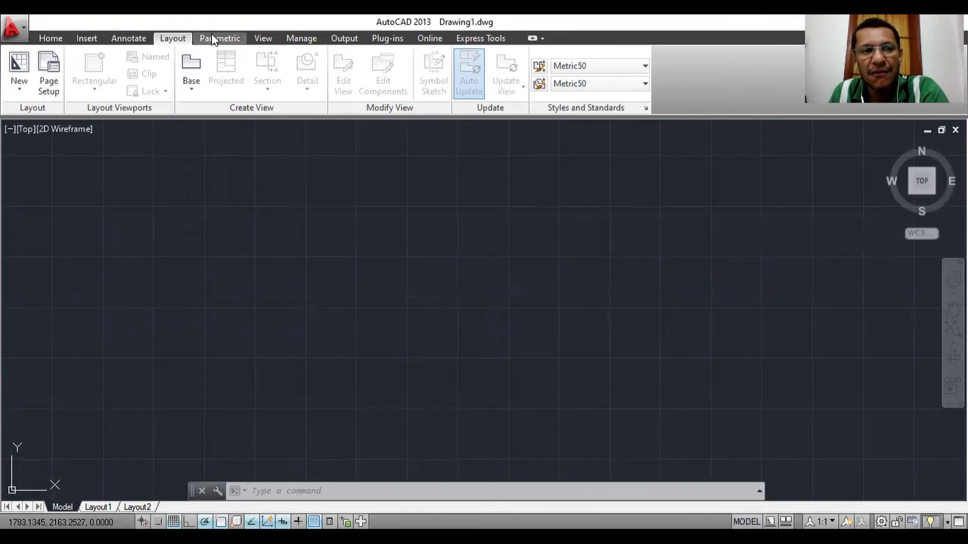
pyautogui.click(214, 39)
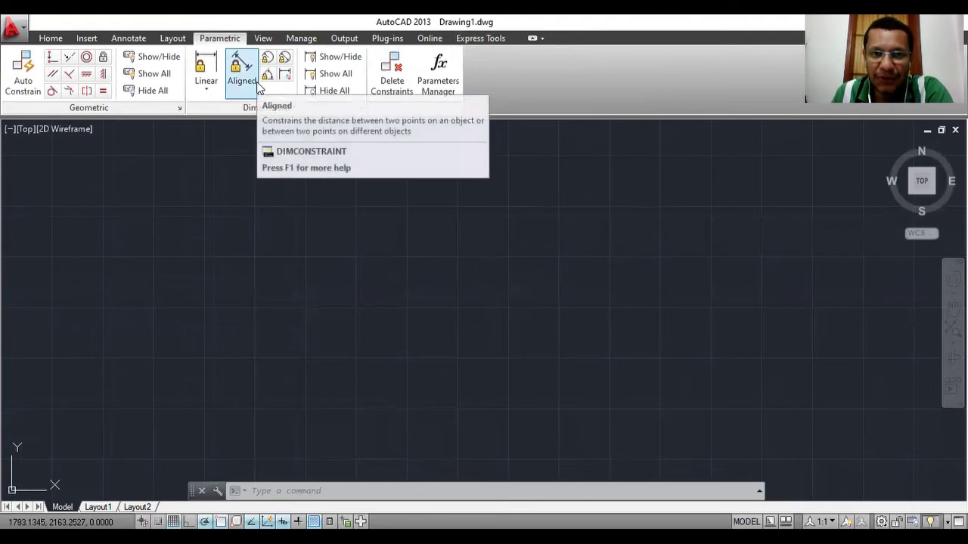
pyautogui.click(263, 40)
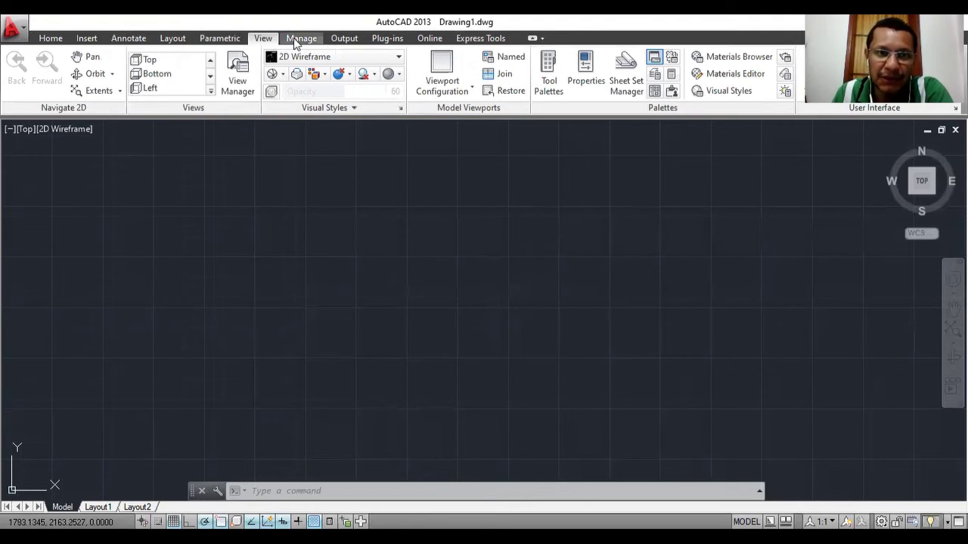
pyautogui.click(299, 40)
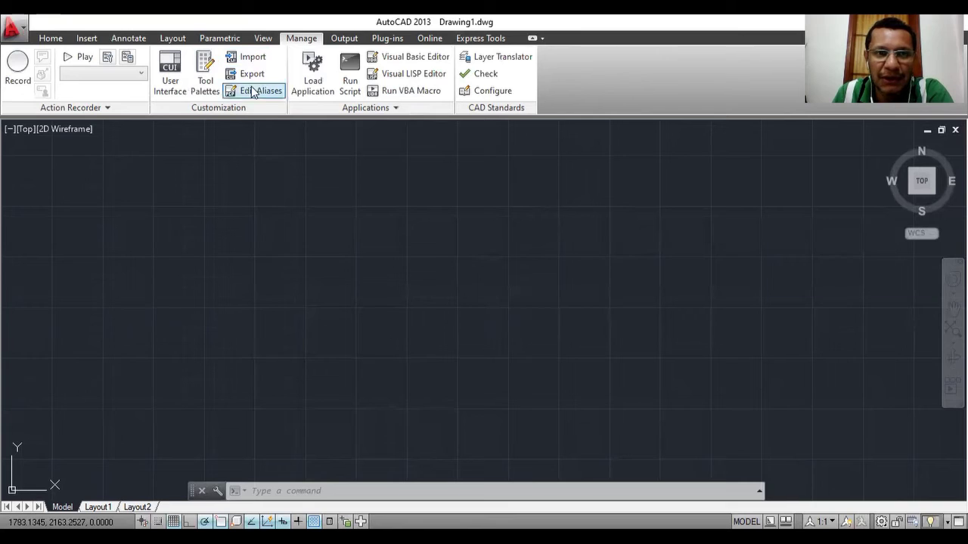
pyautogui.click(351, 42)
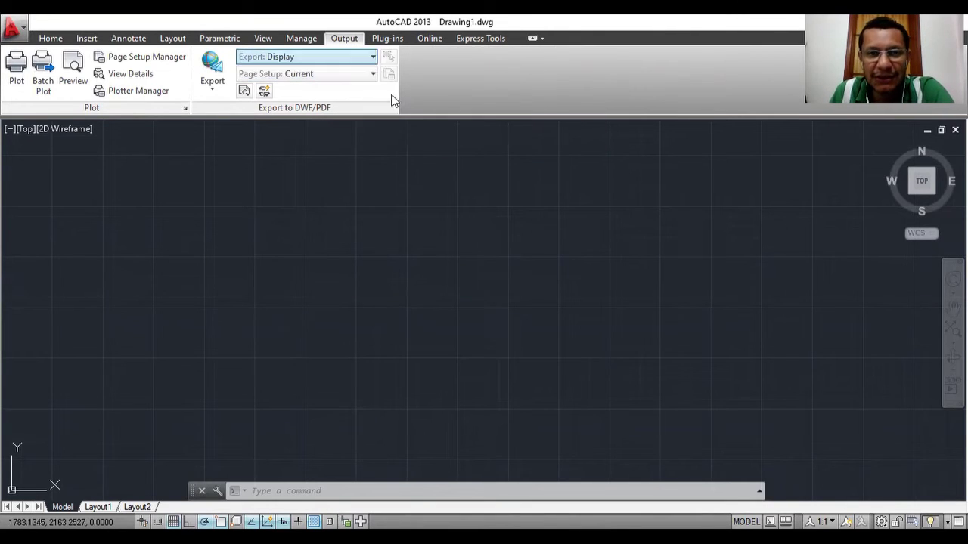
pyautogui.click(51, 38)
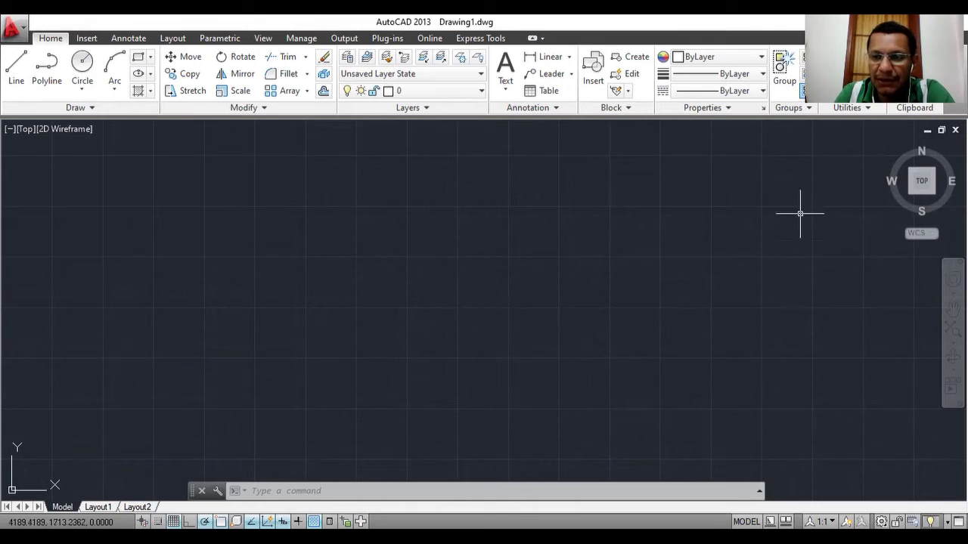
# Step: View the Layout1 paper space sheet and return to model space
pyautogui.moveTo(927, 189)
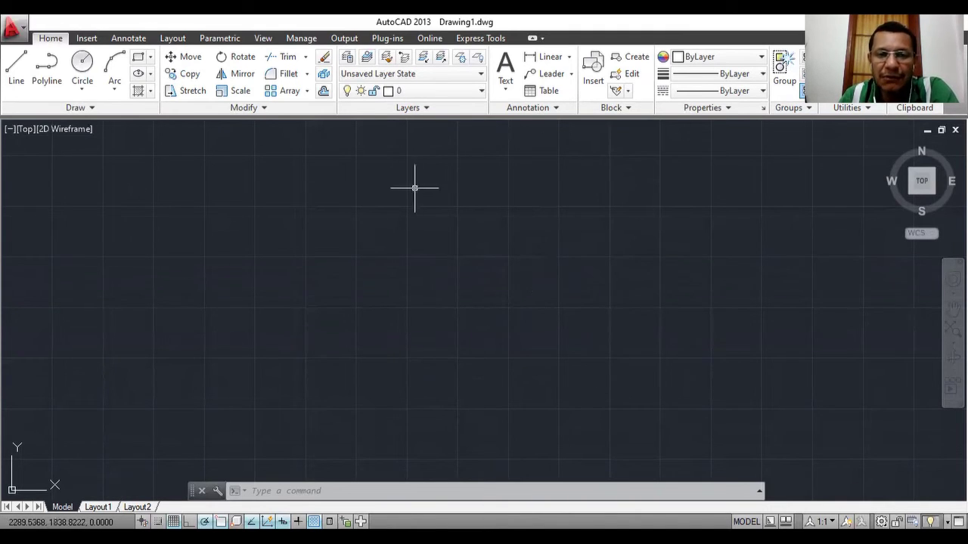
pyautogui.click(97, 506)
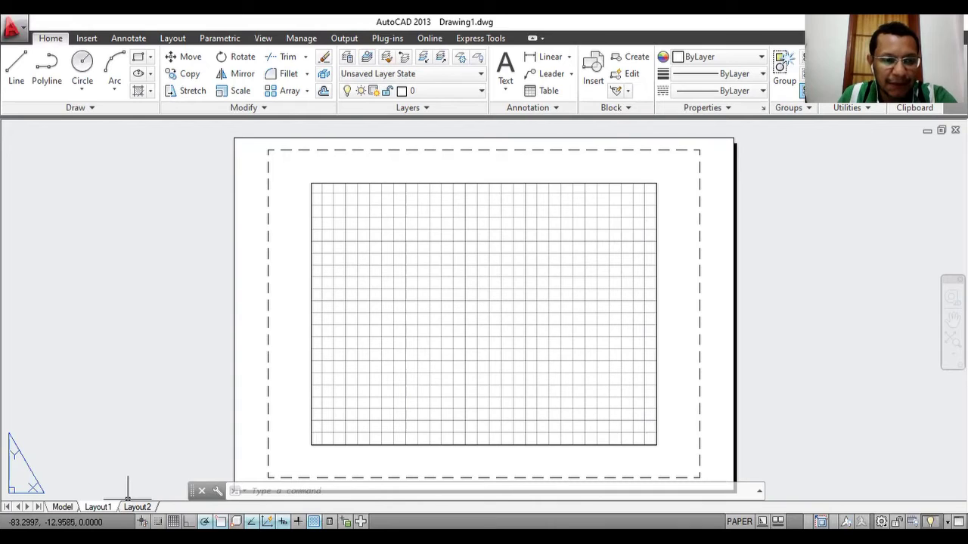
pyautogui.hotkey('ctrl', 'pageup')
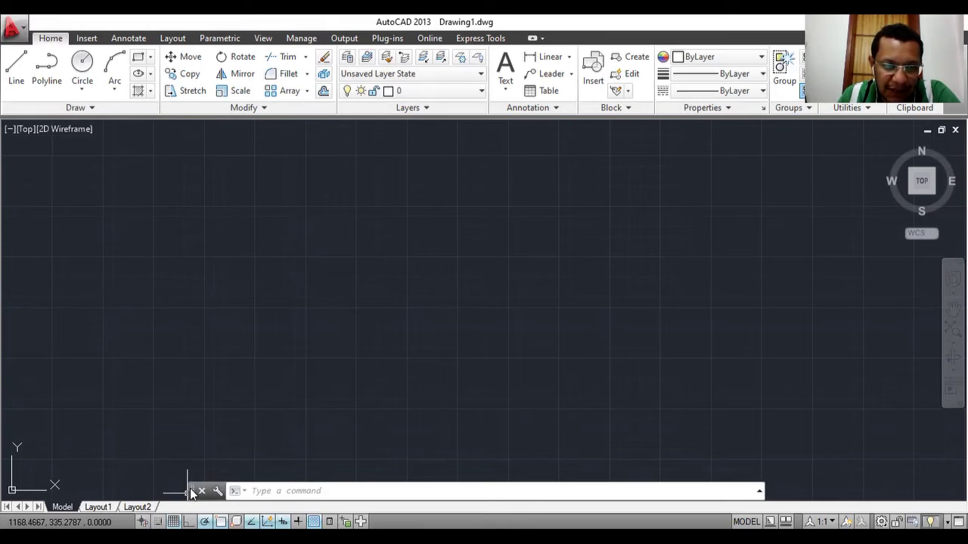
# Step: Hide the floating command line and restore it docked below the drawing area
pyautogui.hotkey('ctrl', '9')
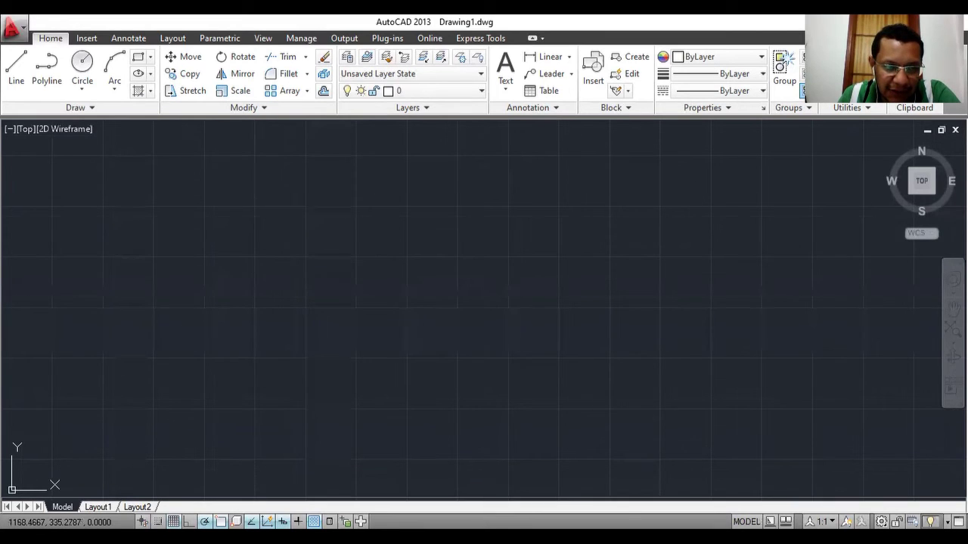
pyautogui.hotkey('ctrl', '9')
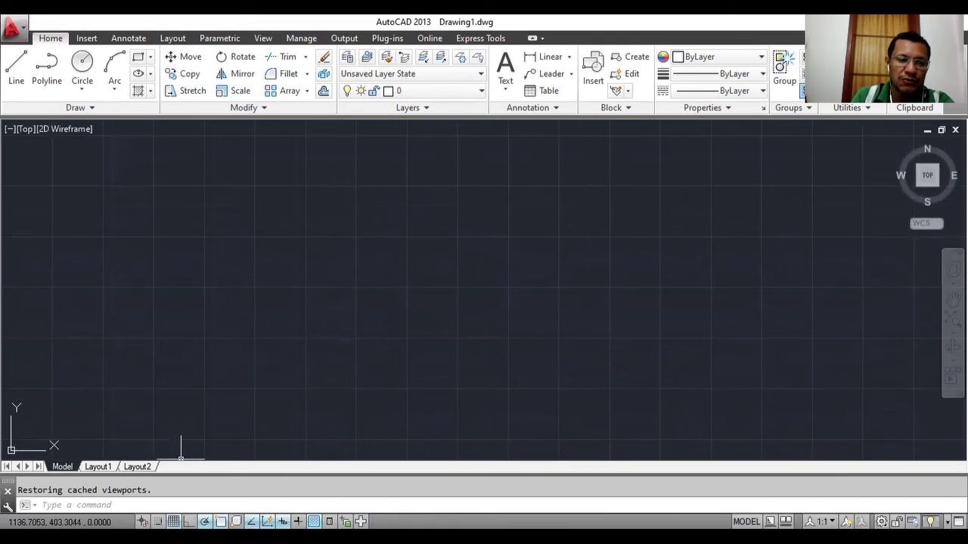
pyautogui.click(127, 504)
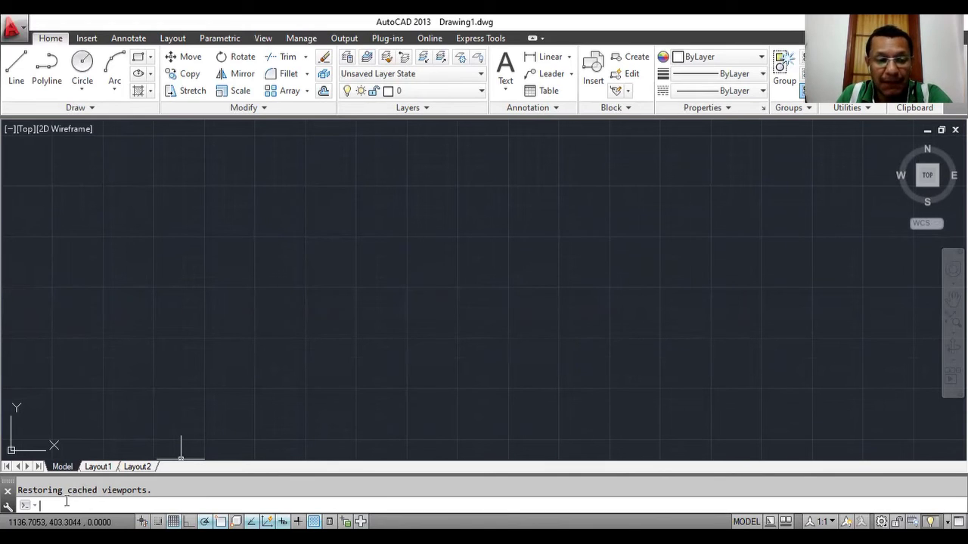
pyautogui.click(84, 484)
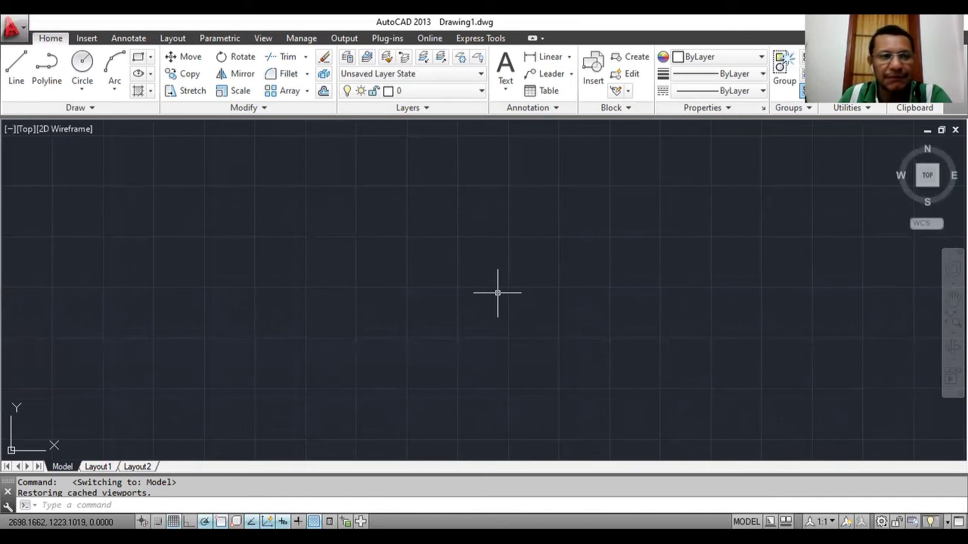
# Step: Draw a closed triangle from three connected lines near the middle of model space, with its upper-right side about 551 units long
pyautogui.click(16, 70)
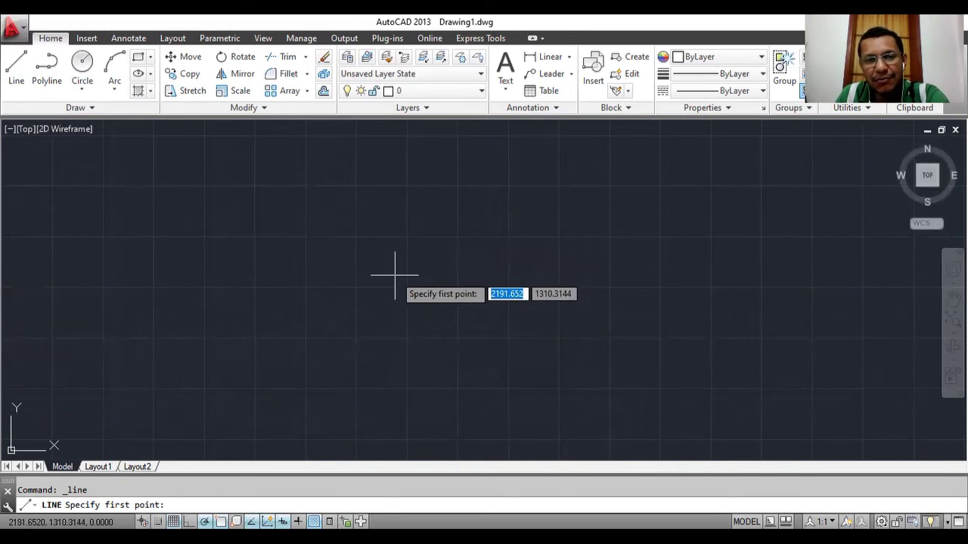
pyautogui.click(356, 287)
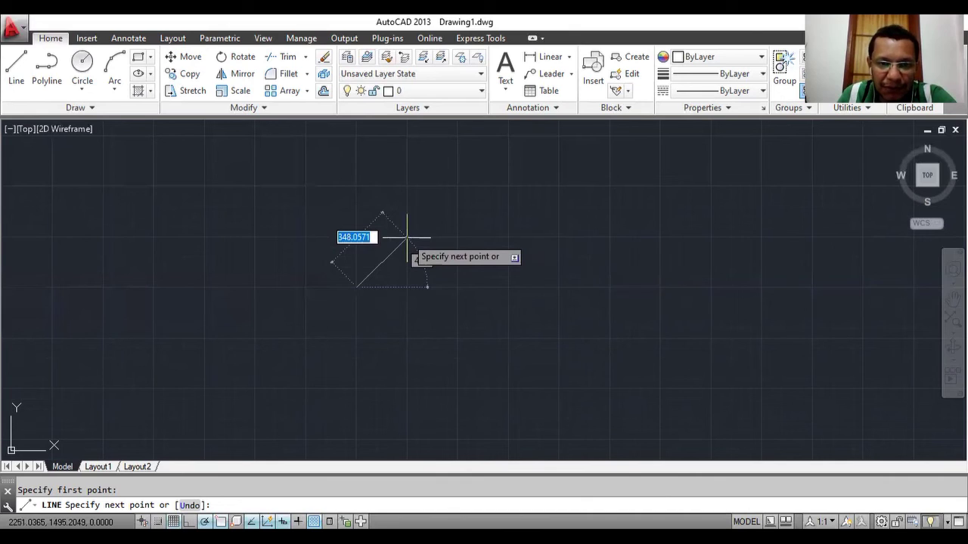
pyautogui.click(409, 186)
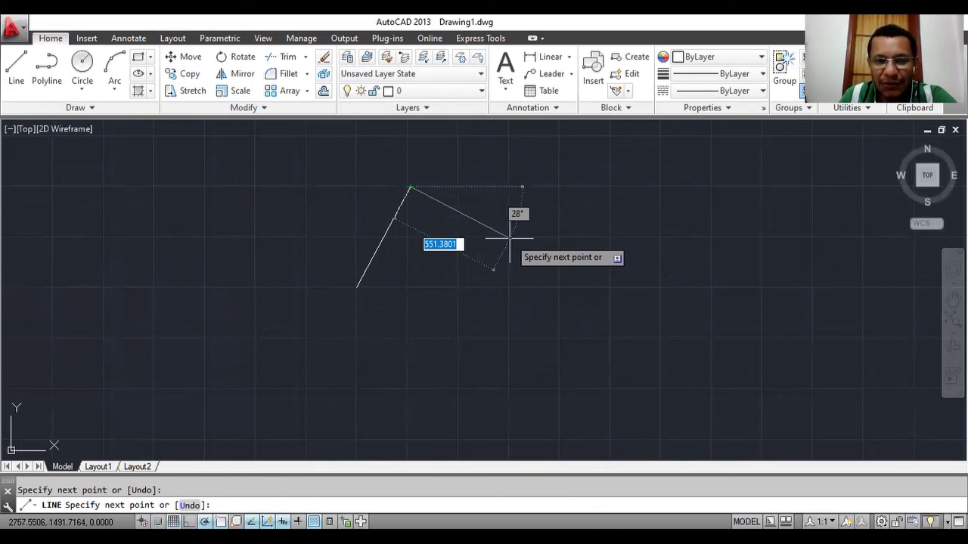
pyautogui.click(510, 239)
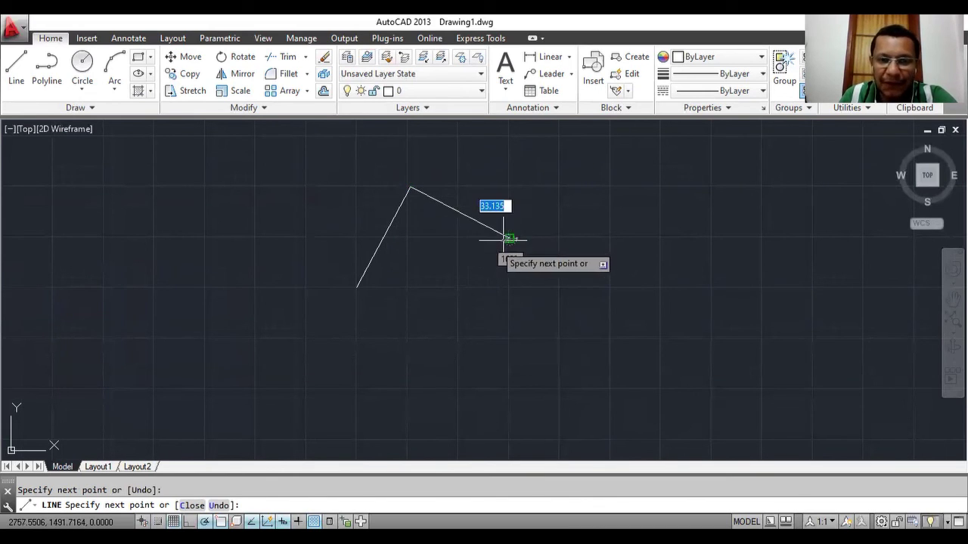
pyautogui.click(360, 284)
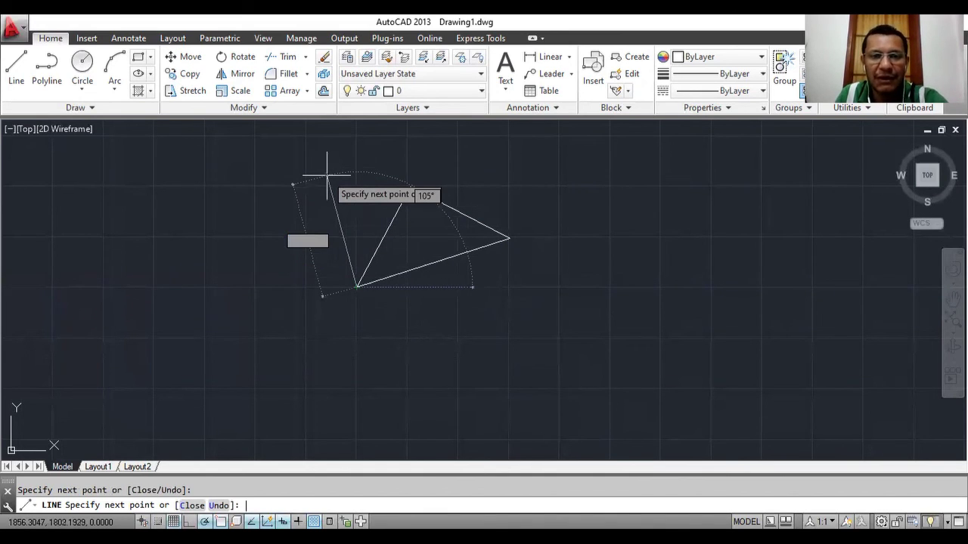
pyautogui.press('Escape')
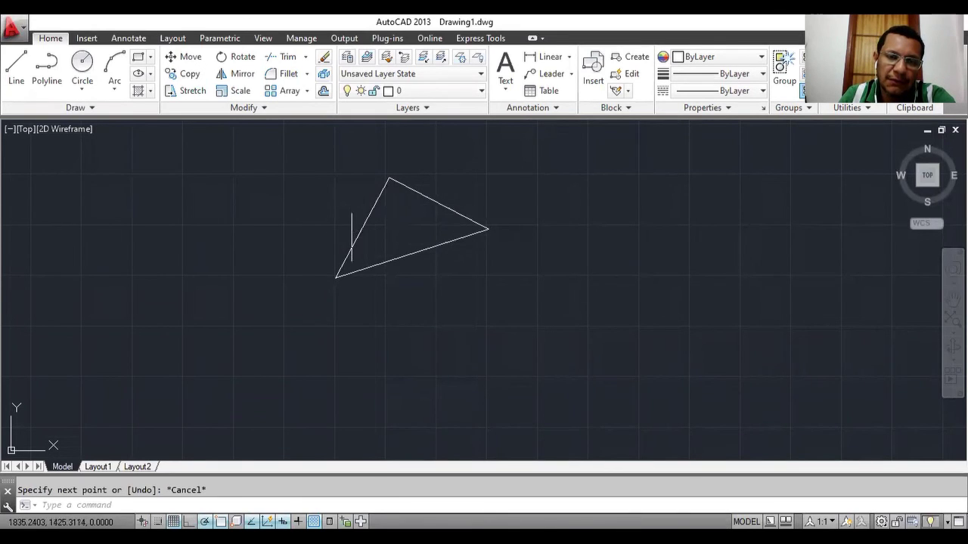
# Step: Select the triangle's three sides one by one to examine them as separate line objects
pyautogui.click(402, 257)
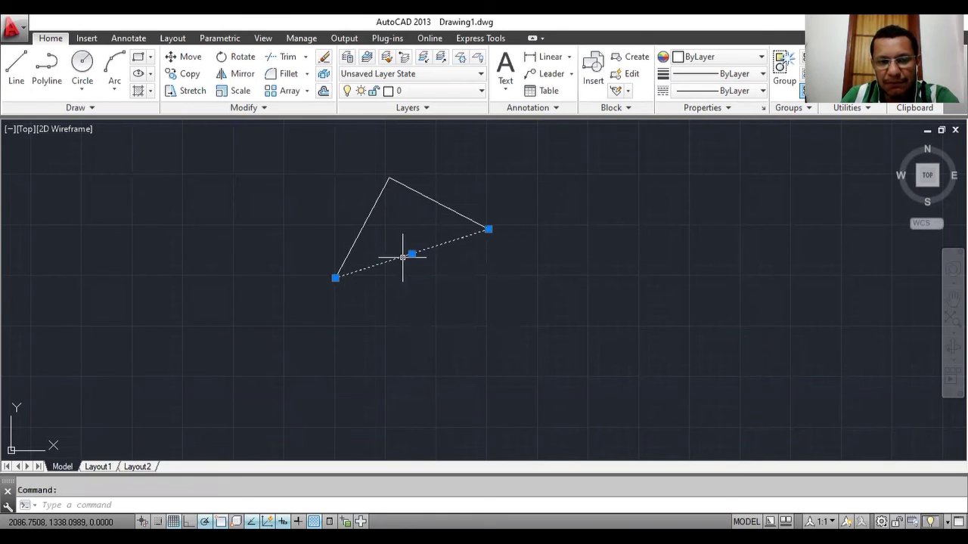
pyautogui.click(437, 201)
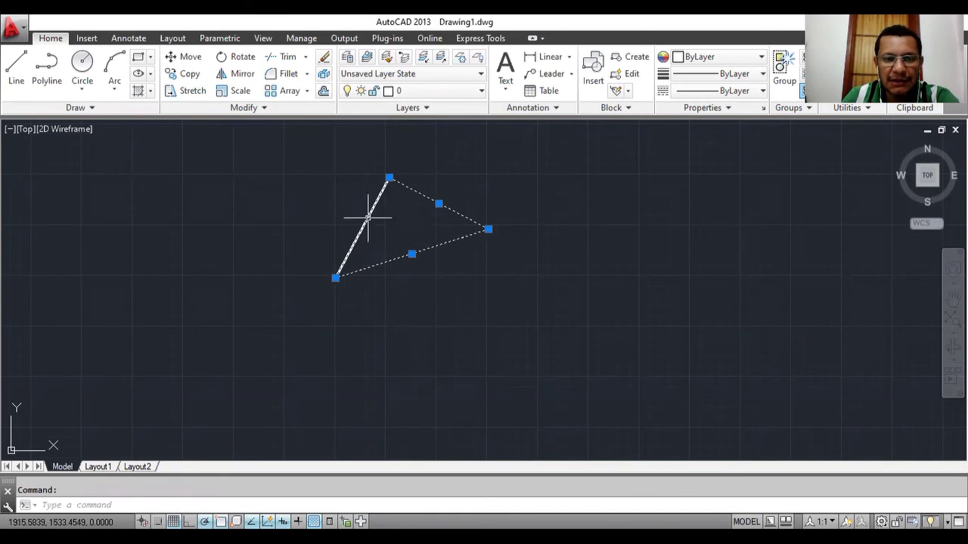
pyautogui.click(369, 215)
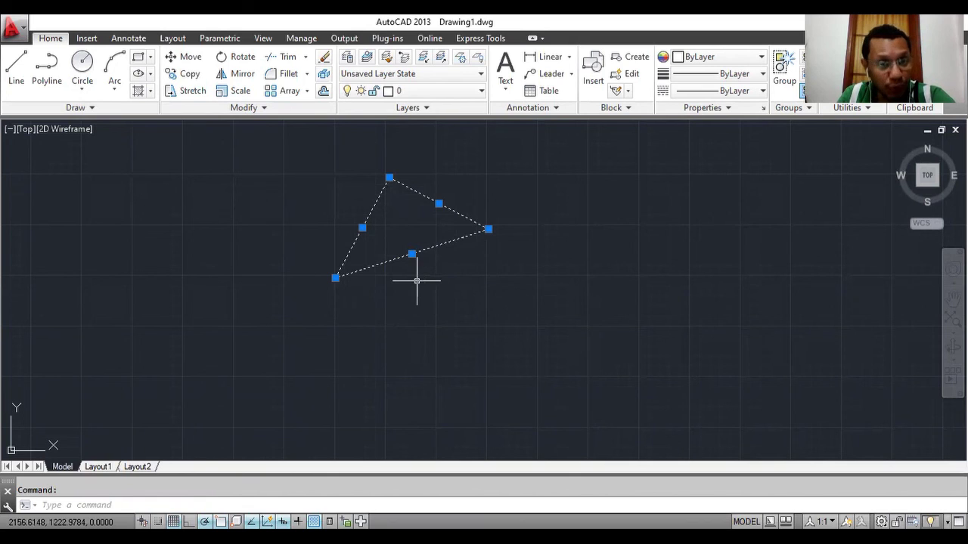
# Step: Draw a circle with a radius of 400 in the empty space left of the triangle
pyautogui.click(83, 69)
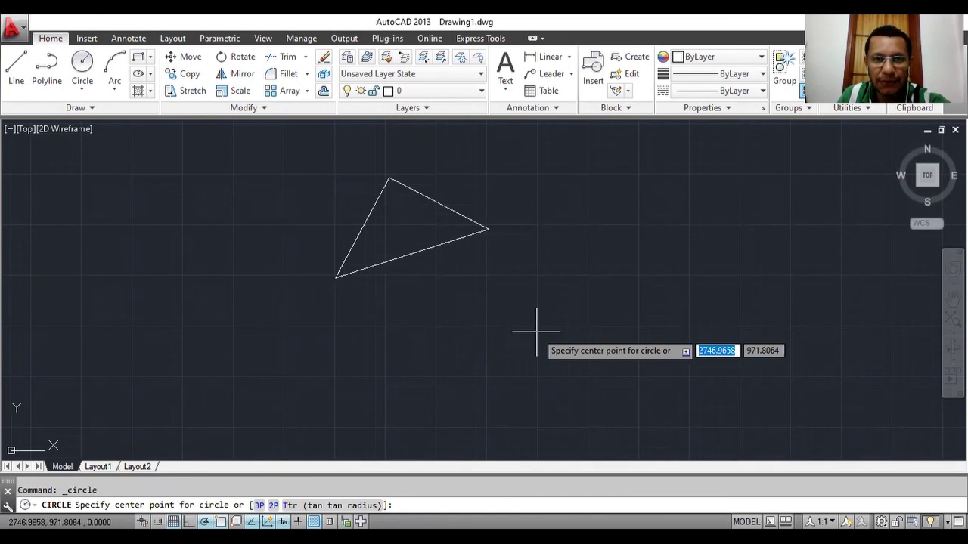
pyautogui.click(181, 226)
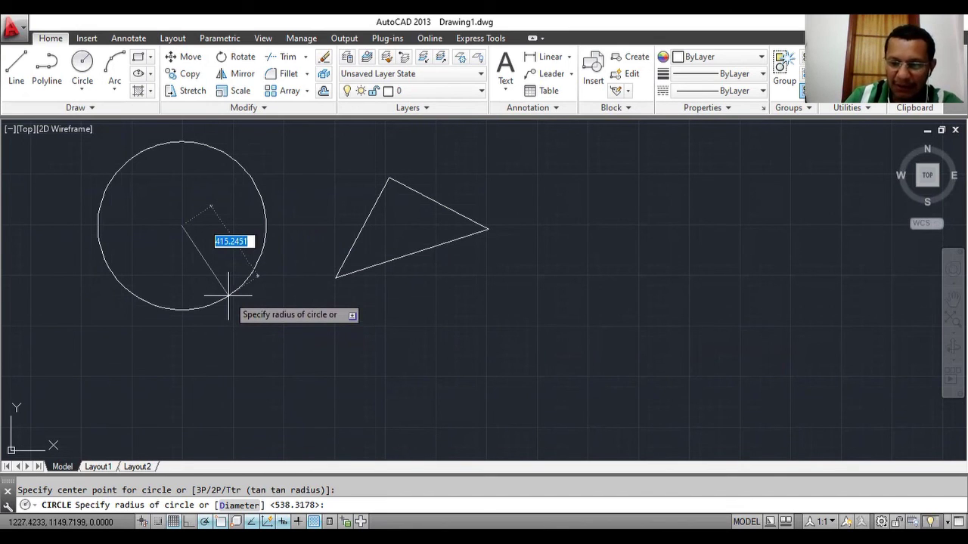
pyautogui.write('400')
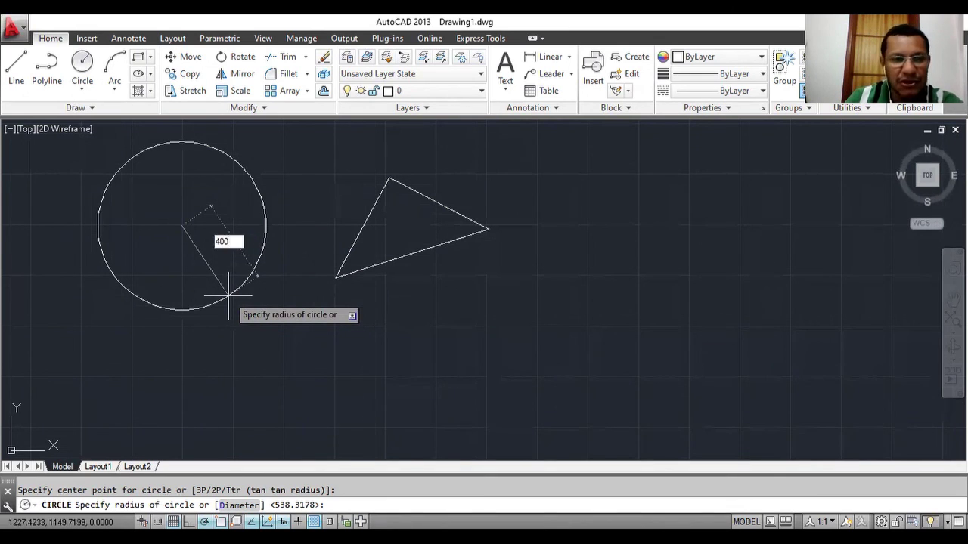
pyautogui.press('Return')
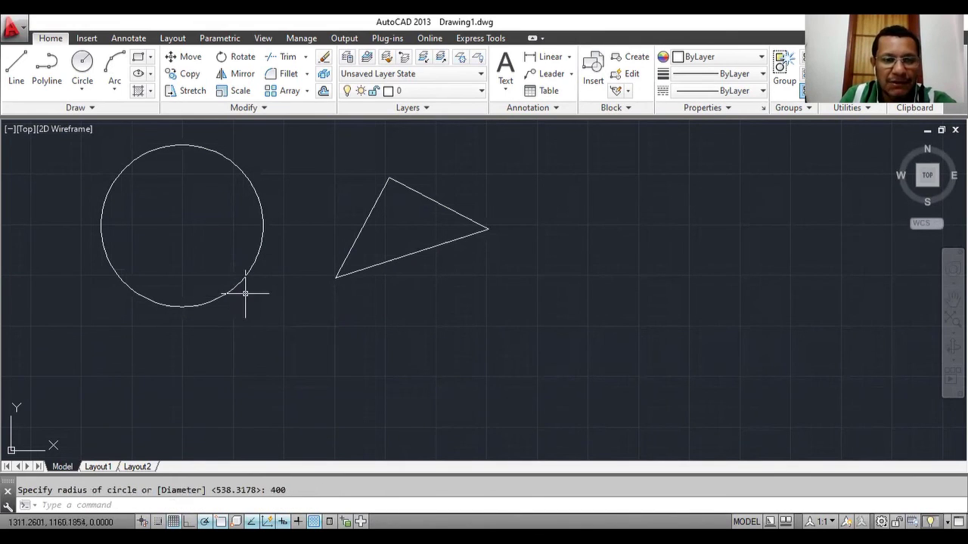
pyautogui.moveTo(239, 285)
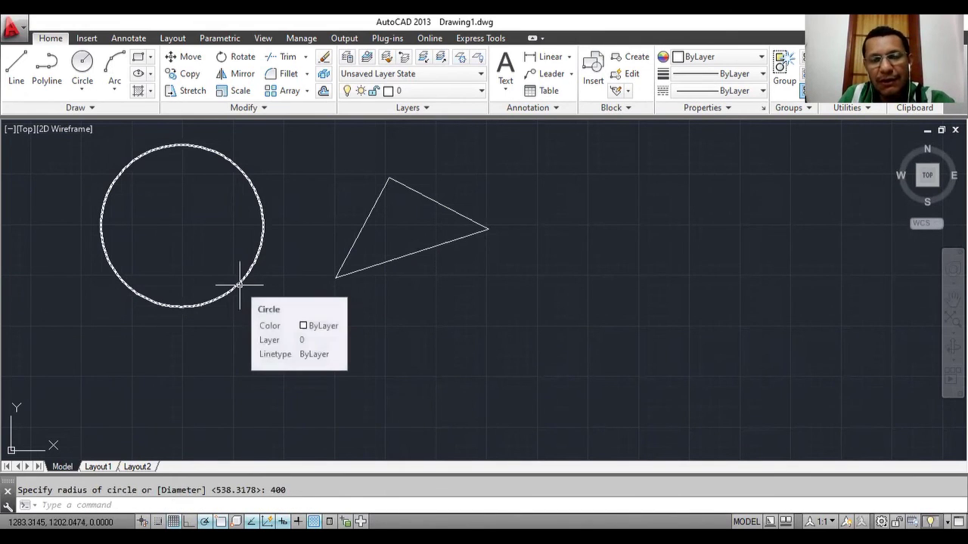